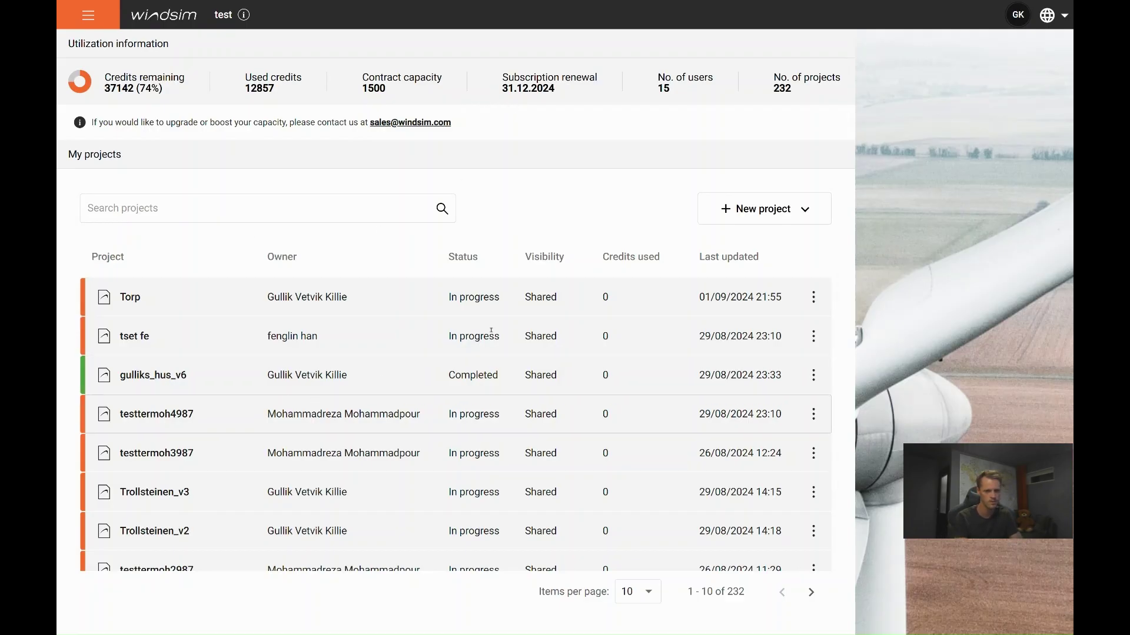
Show the New project options on the WindSim dashboard's projects list.
{"action": "left_click", "coordinate": [788, 209]}
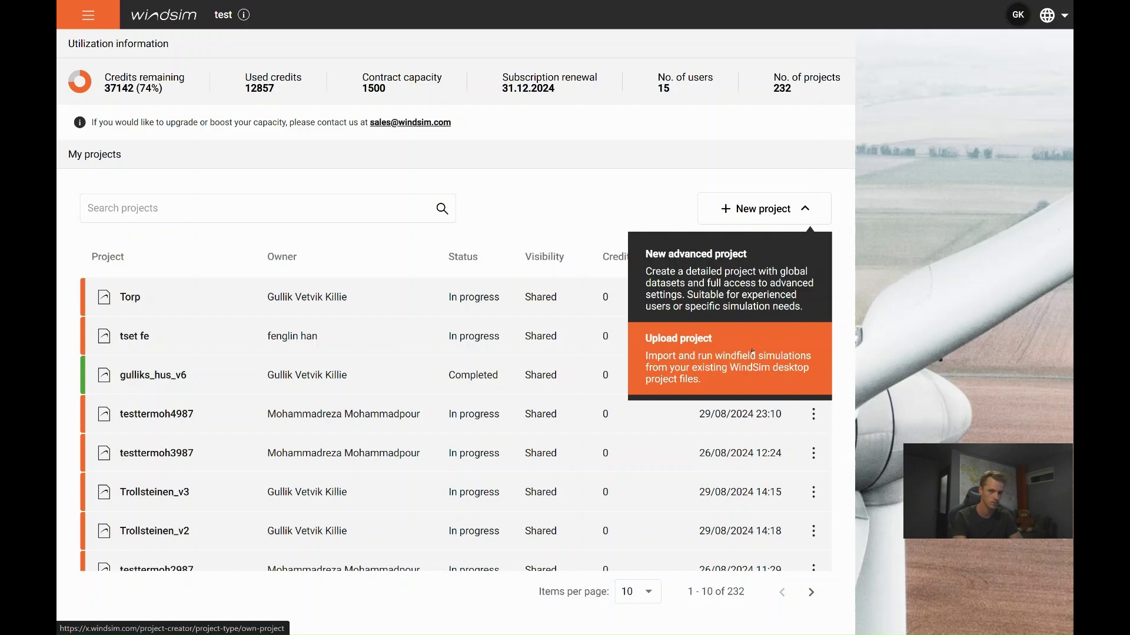
Create a new advanced project named Trollsteinen from the name suggestions.
{"action": "left_click", "coordinate": [729, 279]}
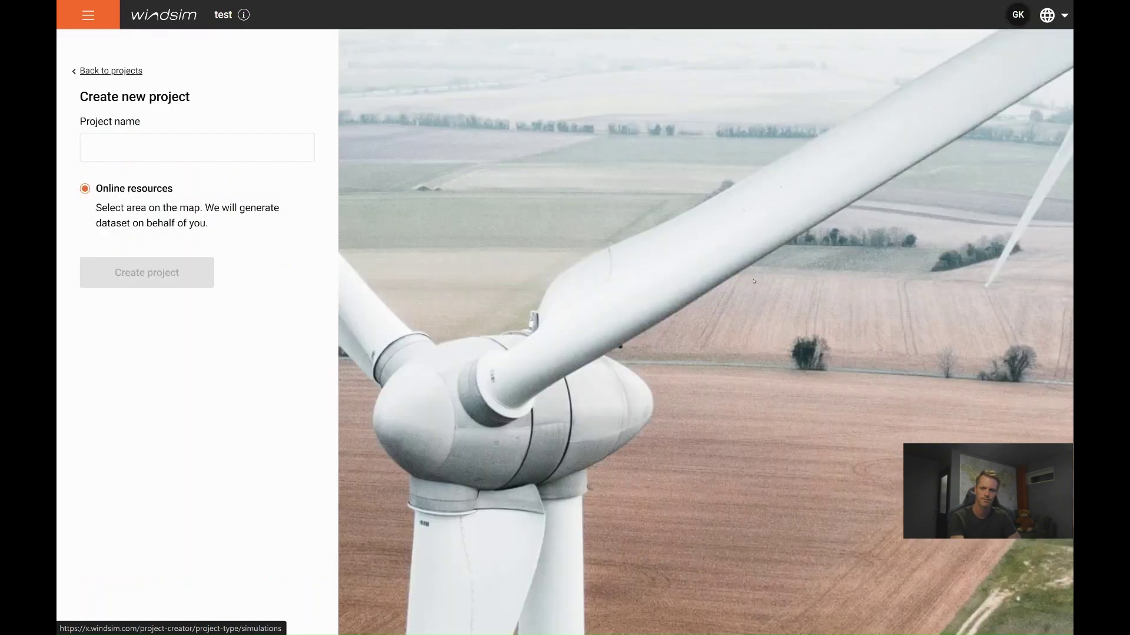
{"action": "left_click", "coordinate": [218, 143]}
{"action": "type", "text": "Trolls"}
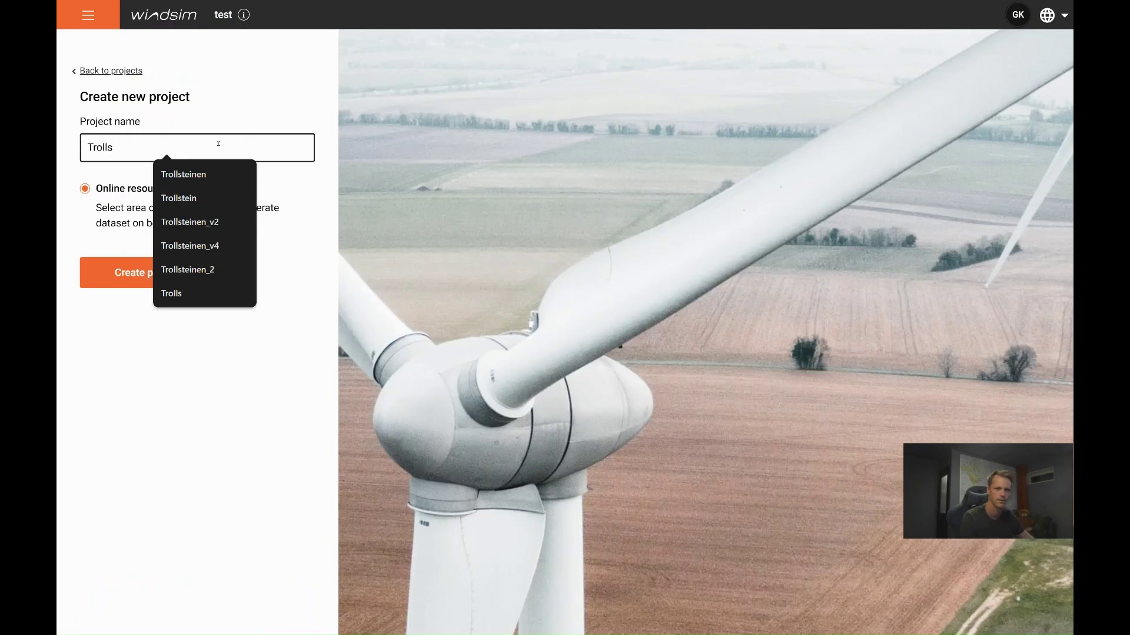
{"action": "left_click", "coordinate": [222, 174]}
{"action": "left_click", "coordinate": [159, 273]}
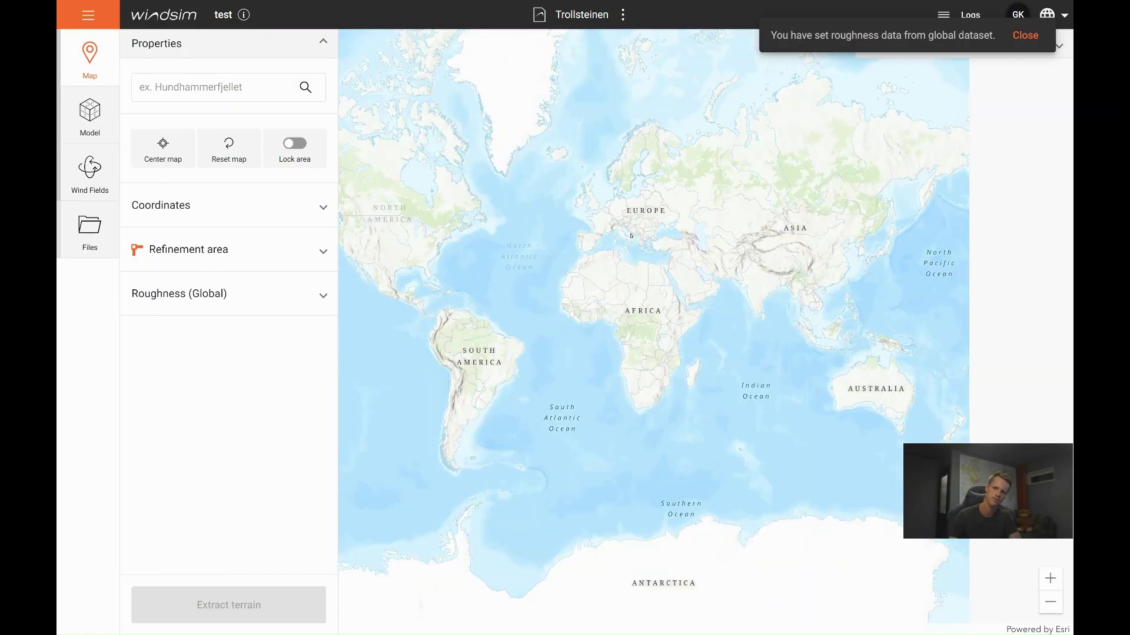
Dismiss the roughness notification and search the map for Trollsteinen on Spitsbergen, Svalbard.
{"action": "left_click", "coordinate": [1022, 39]}
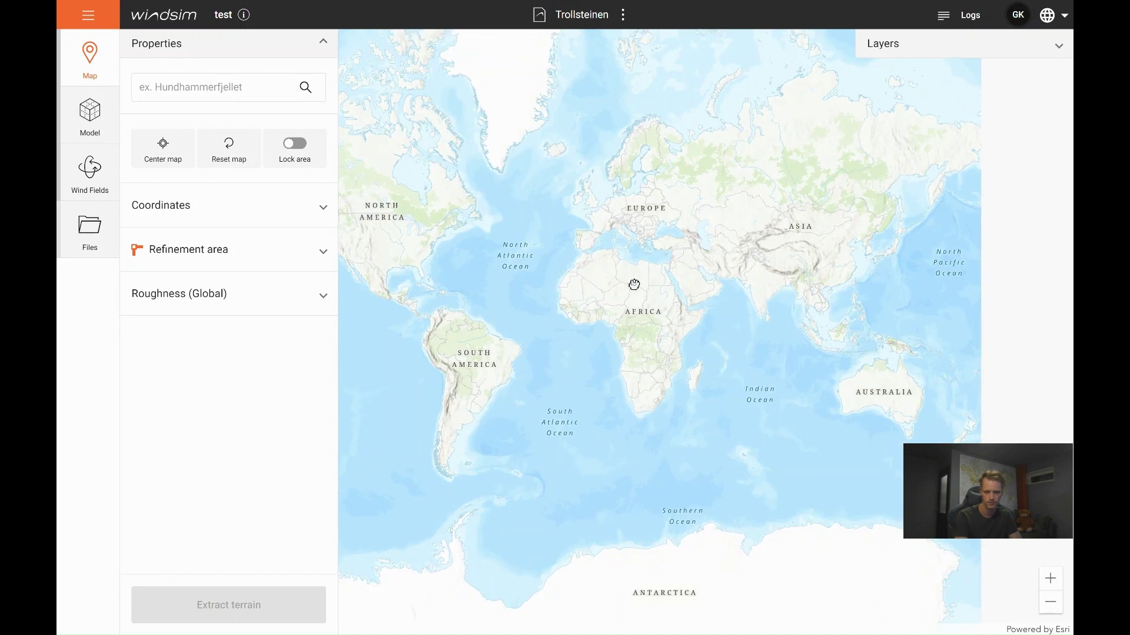
{"action": "scroll", "coordinate": [634, 285], "scroll_direction": "up", "scroll_amount": 4}
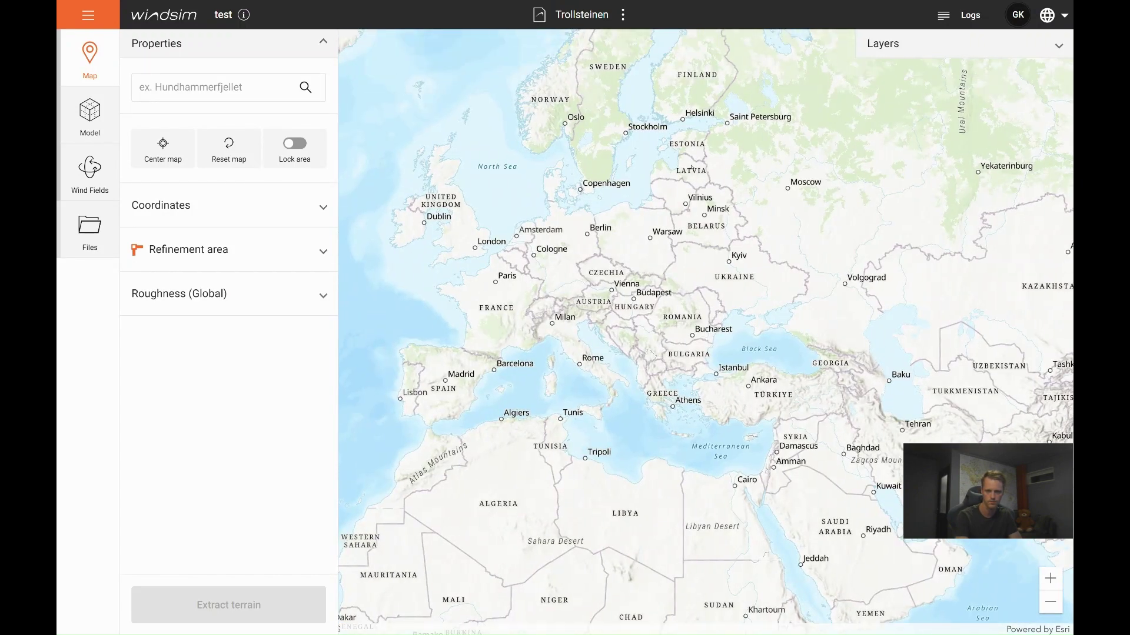
{"action": "scroll", "coordinate": [694, 211], "scroll_direction": "up", "scroll_amount": 5}
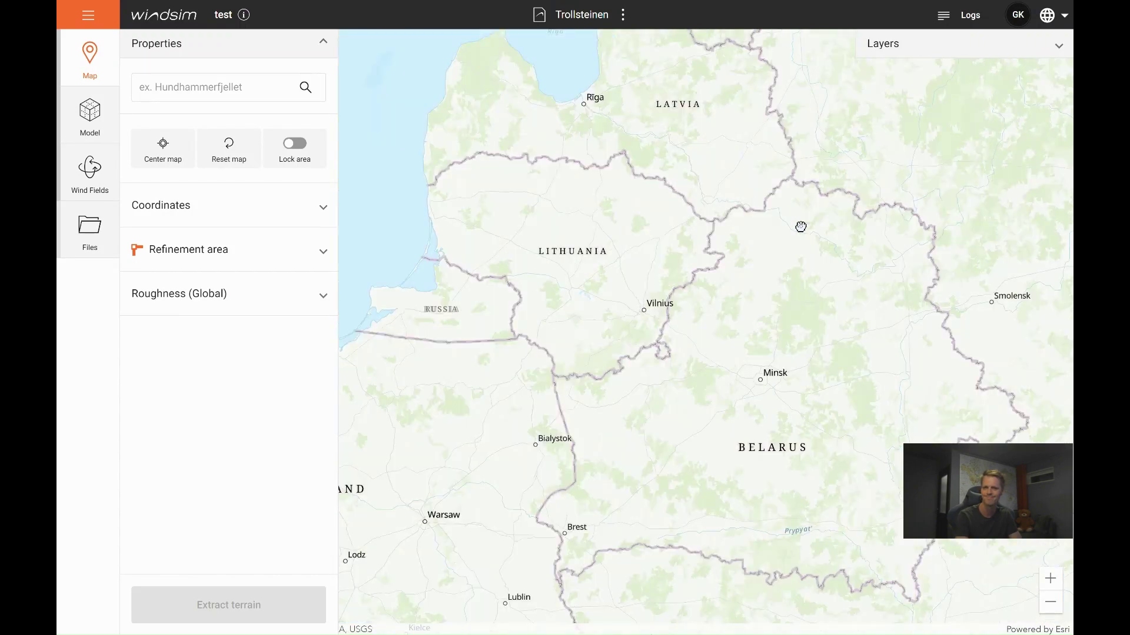
{"action": "scroll", "coordinate": [800, 227], "scroll_direction": "up", "scroll_amount": 2}
{"action": "left_click", "coordinate": [229, 83]}
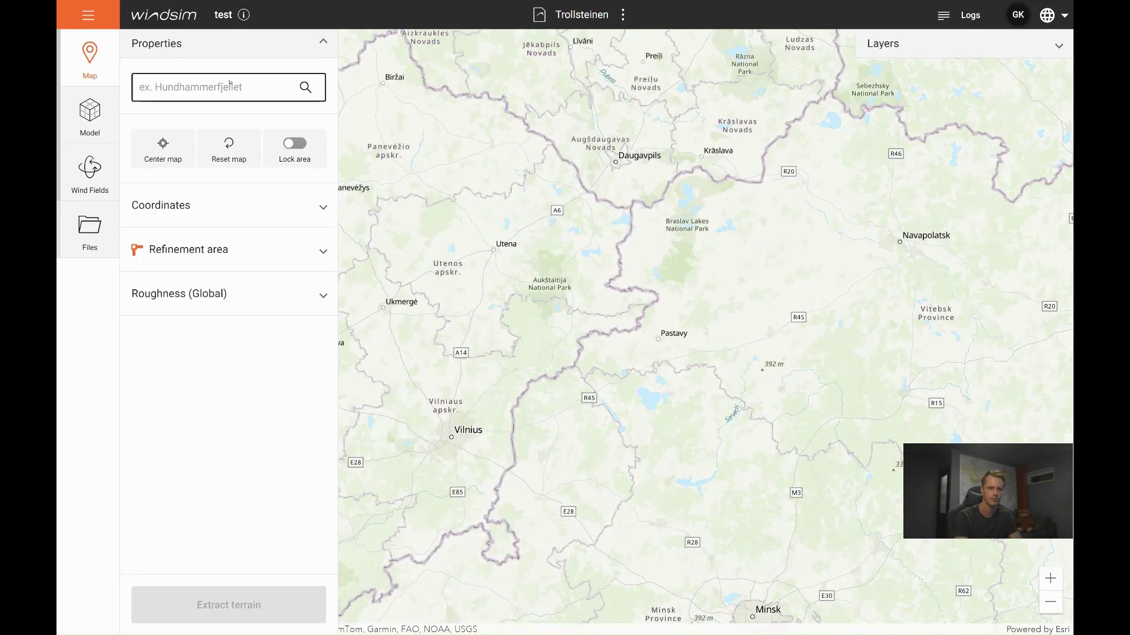
{"action": "type", "text": "trollsteinen"}
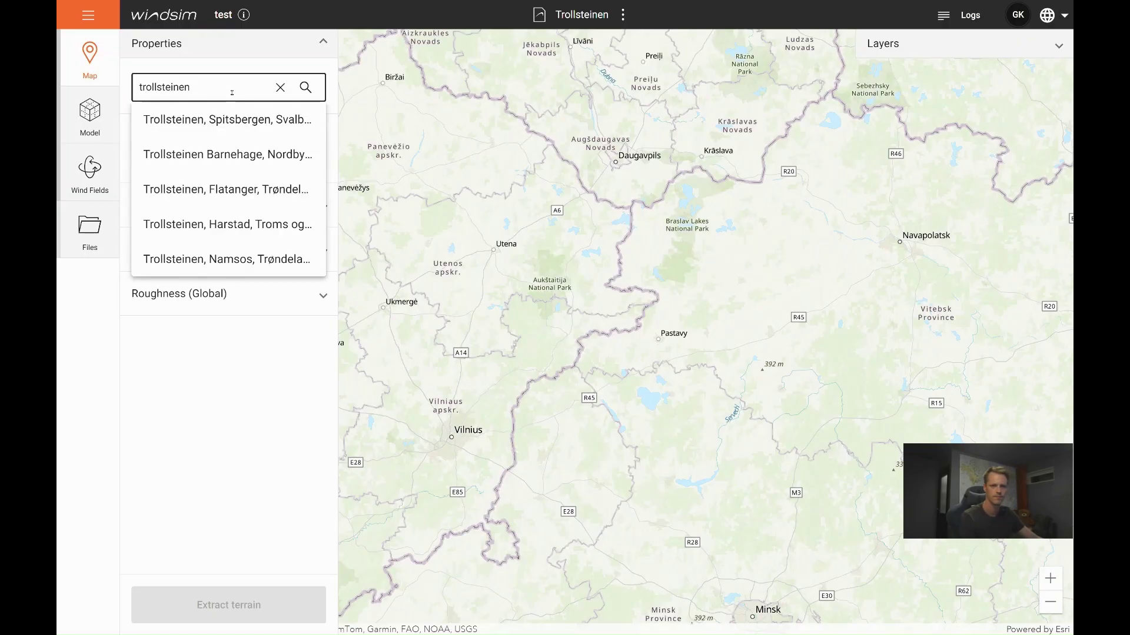
{"action": "left_click", "coordinate": [227, 120]}
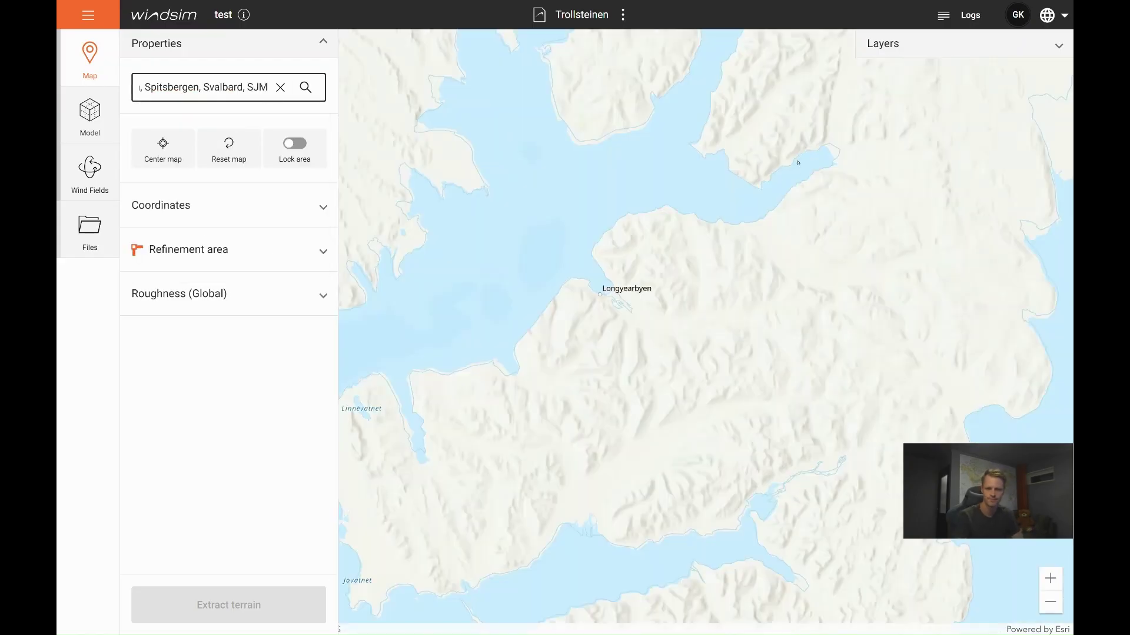
Zoom and pan the map so Longyearbyen sits just north of the view's centre.
{"action": "scroll", "coordinate": [587, 332], "scroll_direction": "up", "scroll_amount": 3}
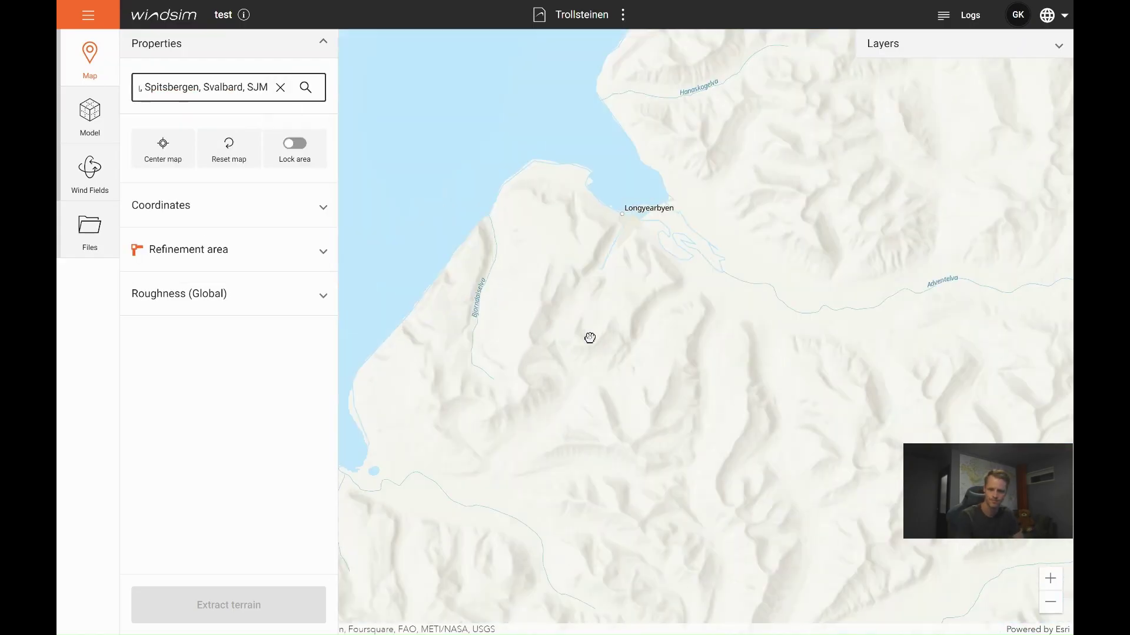
{"action": "scroll", "coordinate": [589, 338], "scroll_direction": "up", "scroll_amount": 2}
{"action": "left_click_drag", "start_coordinate": [603, 217], "coordinate": [595, 300]}
{"action": "left_click_drag", "start_coordinate": [718, 229], "coordinate": [670, 247]}
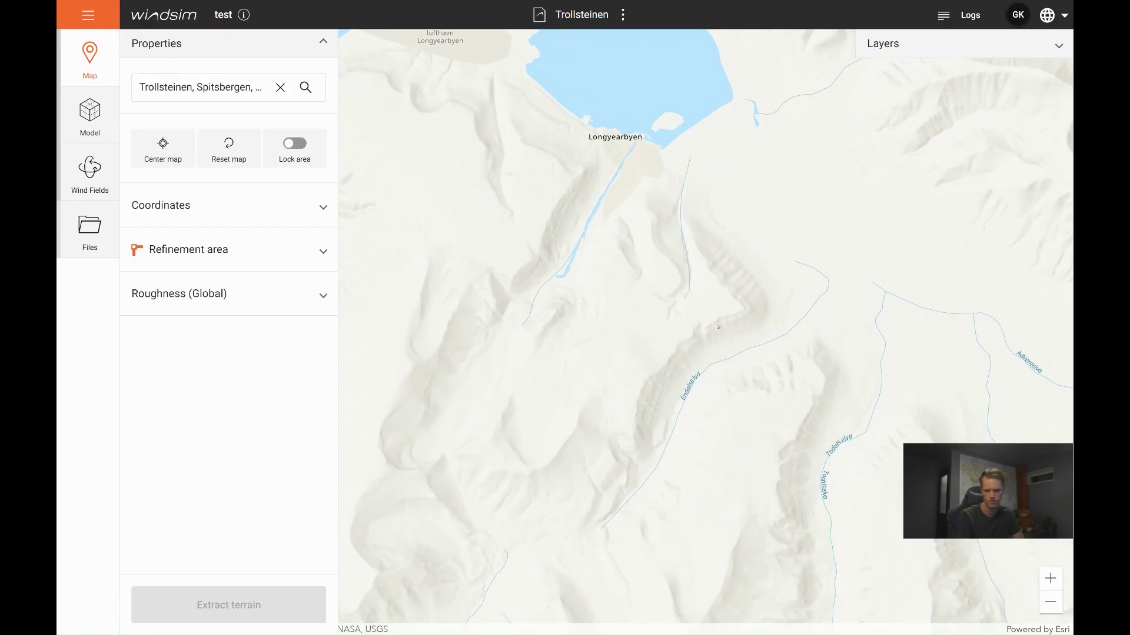
Switch the site definition to markers and place three markers along the ridge south of Longyearbyen.
{"action": "left_click", "coordinate": [313, 211]}
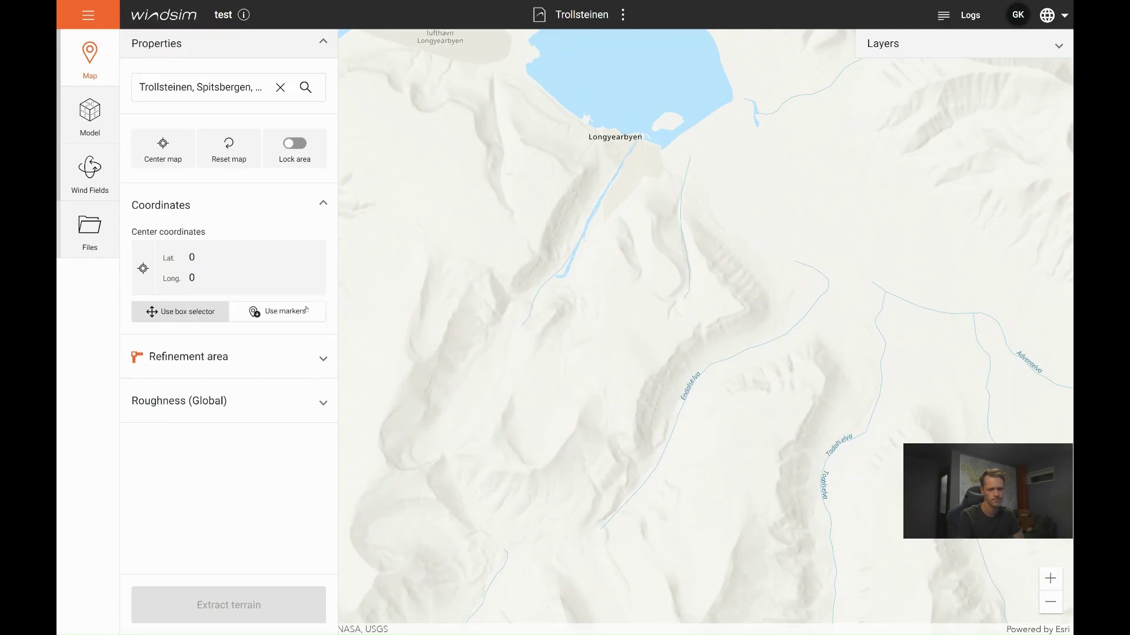
{"action": "left_click", "coordinate": [303, 312]}
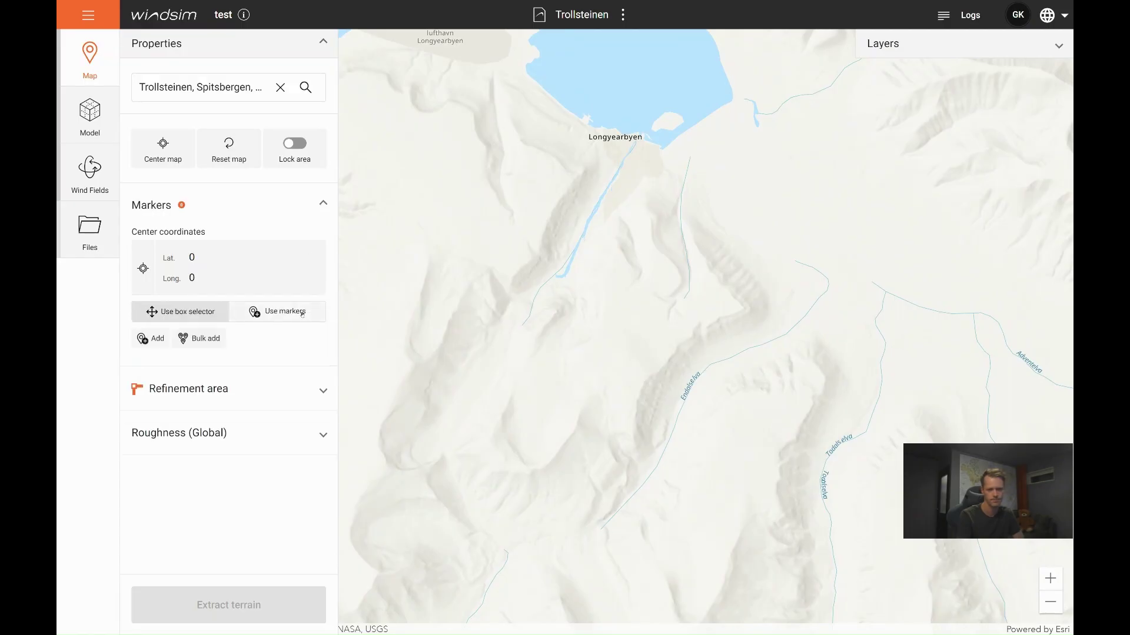
{"action": "left_click", "coordinate": [723, 312]}
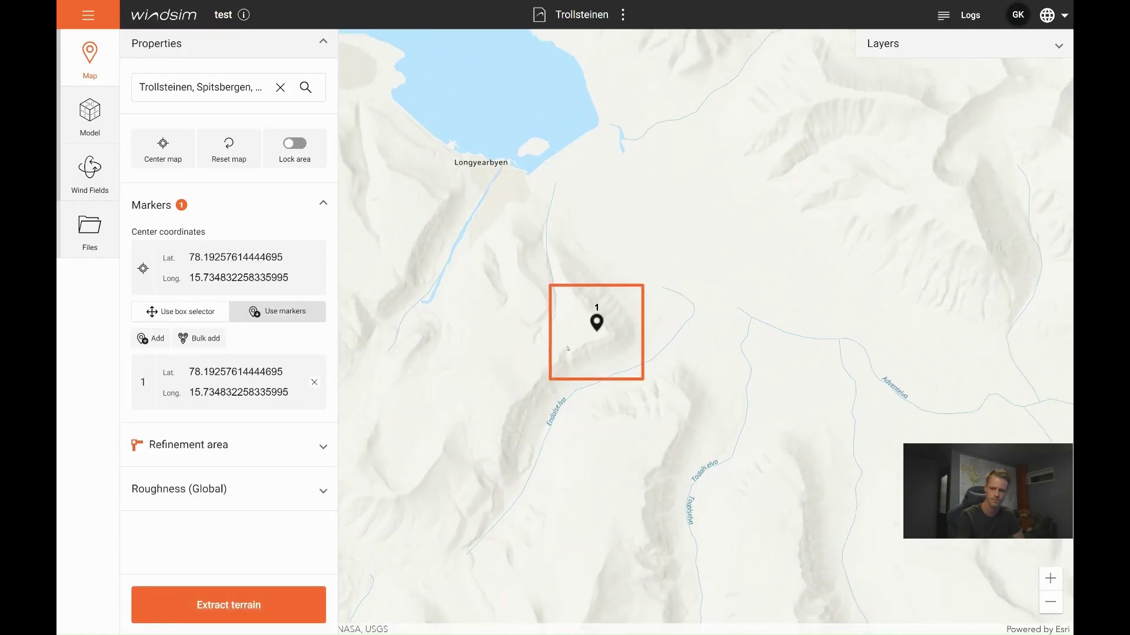
{"action": "left_click", "coordinate": [567, 341]}
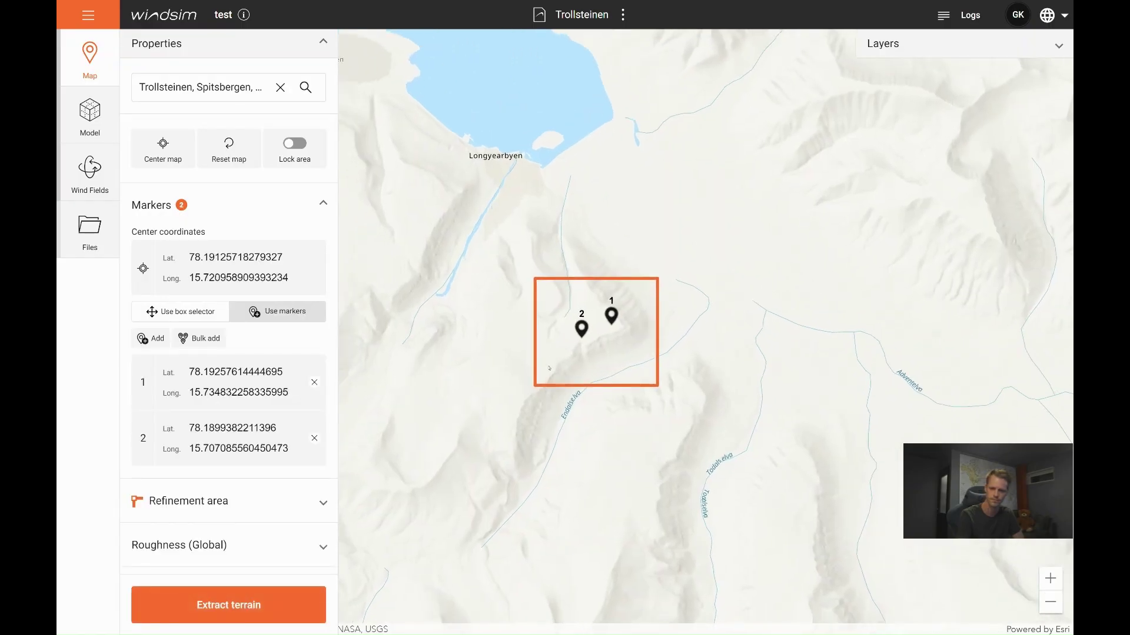
{"action": "left_click", "coordinate": [549, 369]}
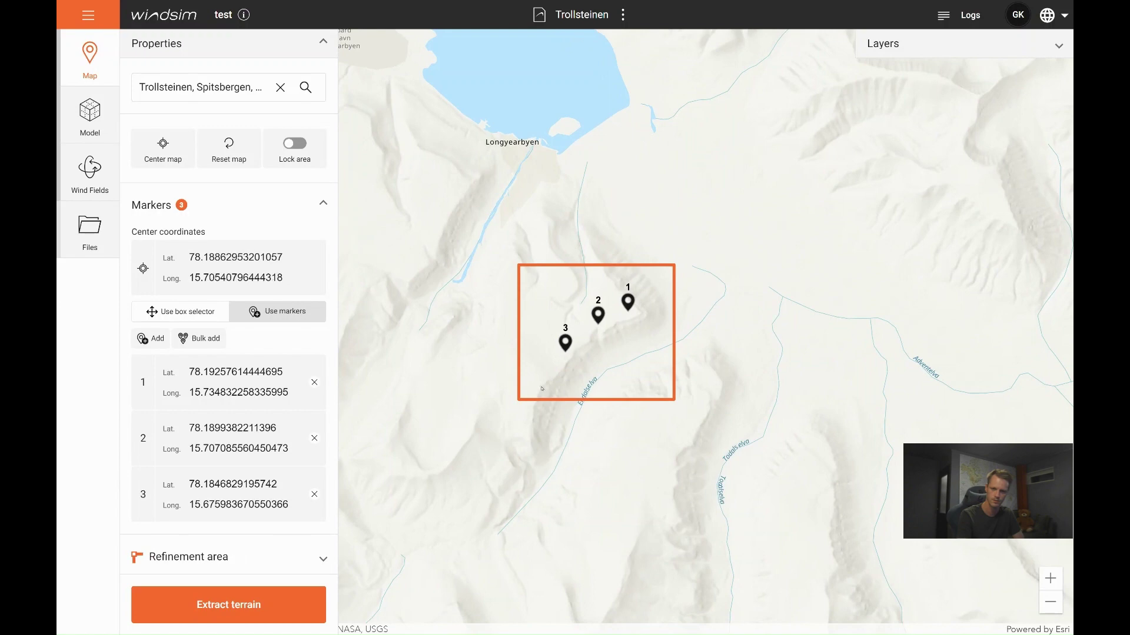
Add markers 4 and 5 further down the ridge southwest of marker 3.
{"action": "left_click", "coordinate": [539, 389]}
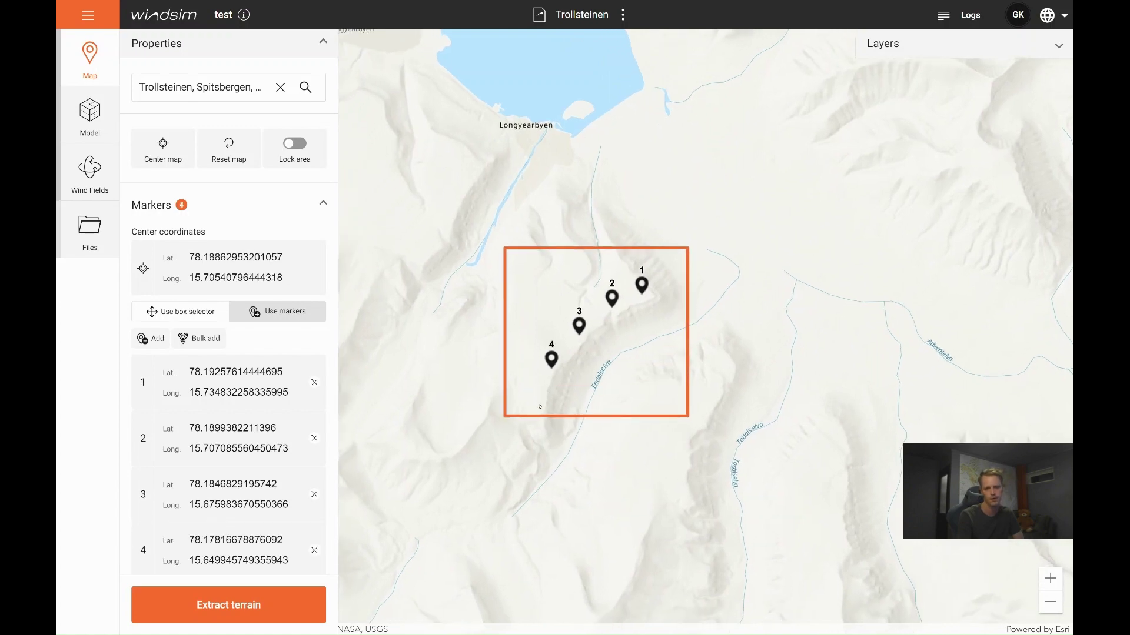
{"action": "left_click", "coordinate": [544, 402]}
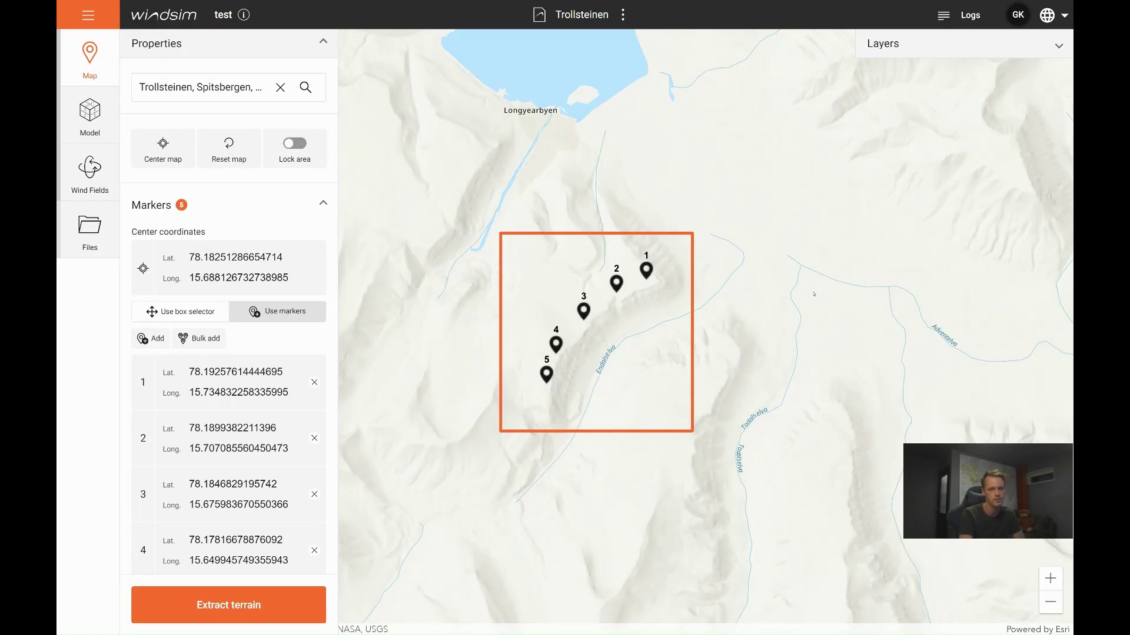
{"action": "scroll", "coordinate": [783, 268], "scroll_direction": "down", "scroll_amount": 1}
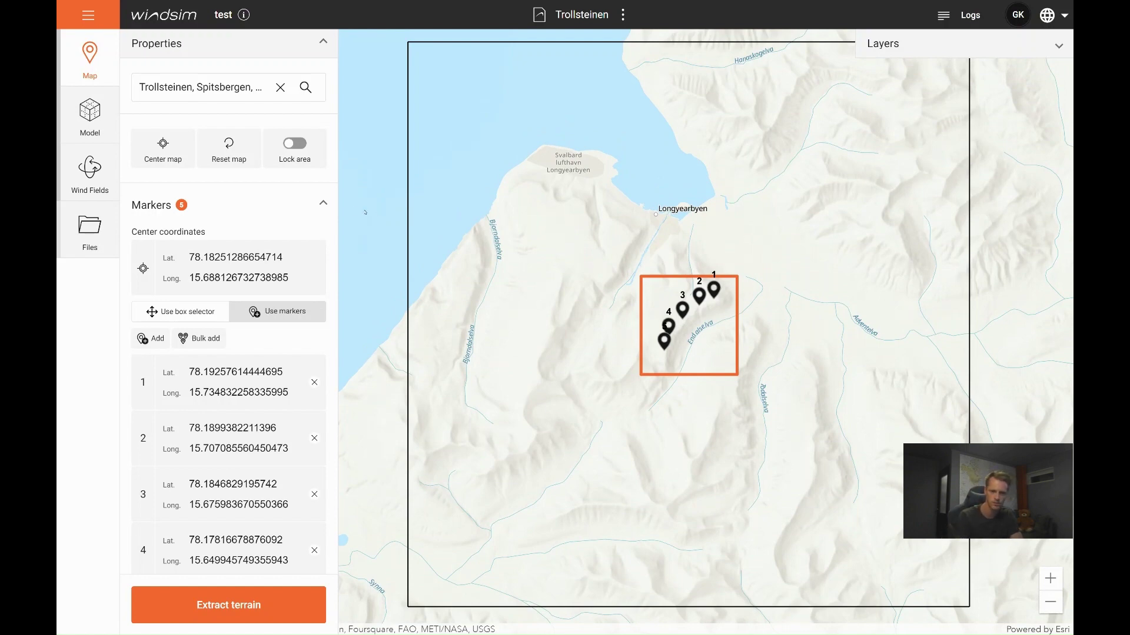
Resize the refinement area around the markers to 5000 m by 5000 m.
{"action": "left_click", "coordinate": [322, 206]}
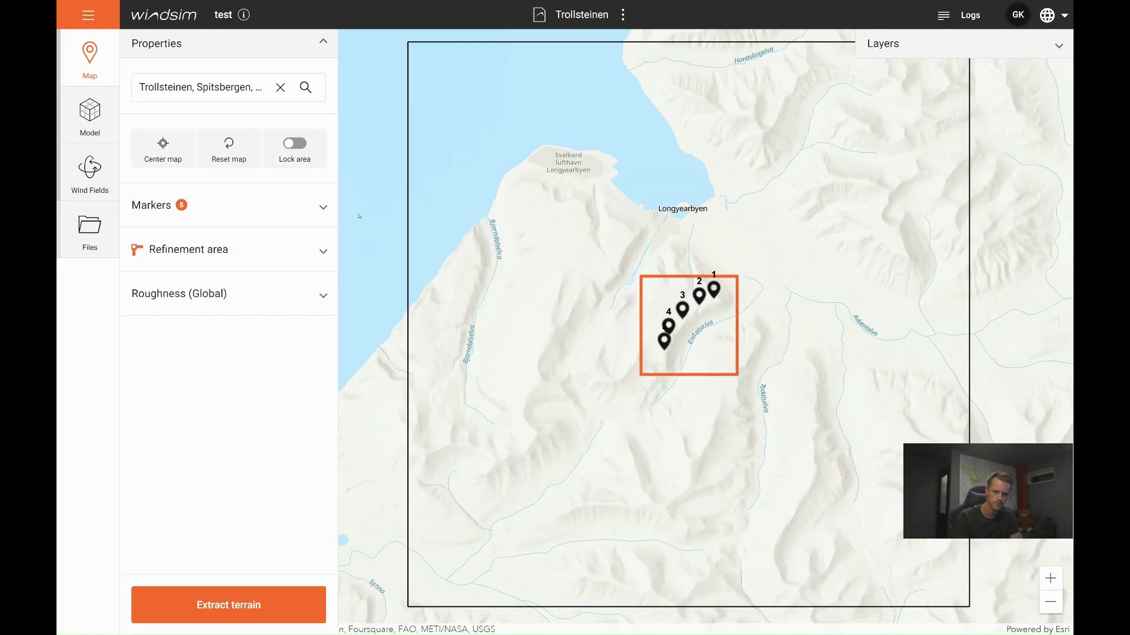
{"action": "left_click", "coordinate": [320, 248]}
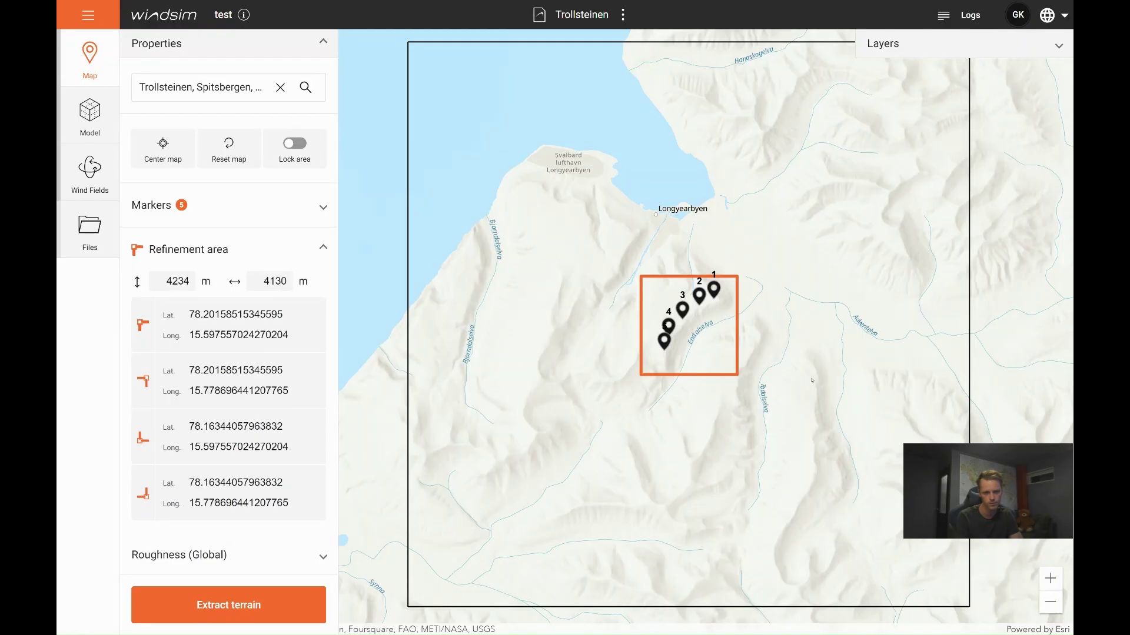
{"action": "double_click", "coordinate": [175, 280]}
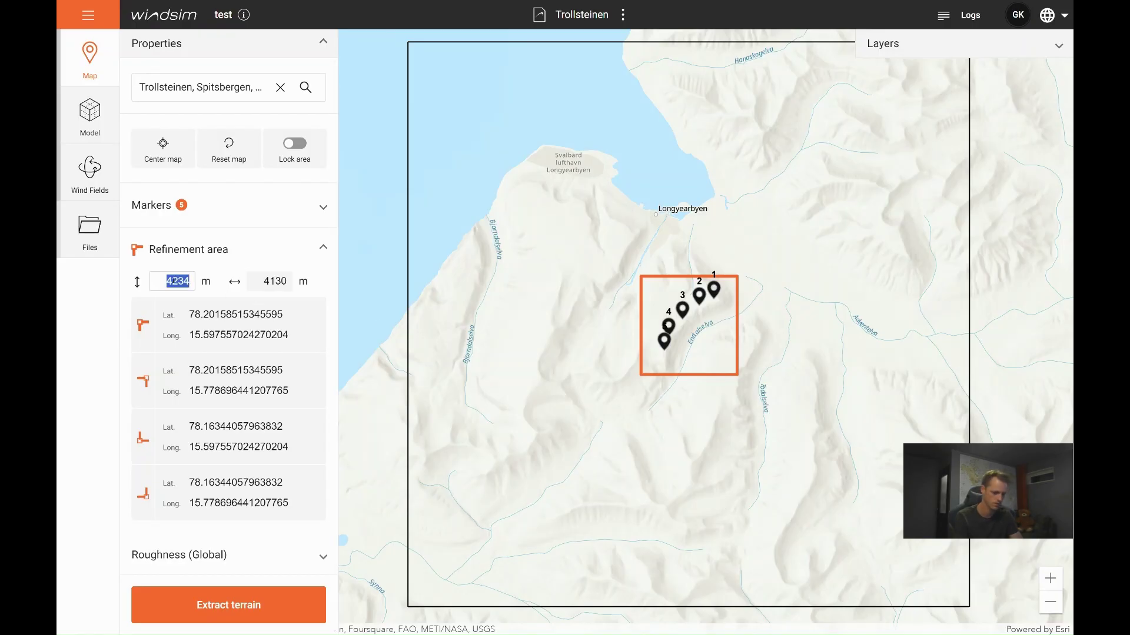
{"action": "type", "text": "5000"}
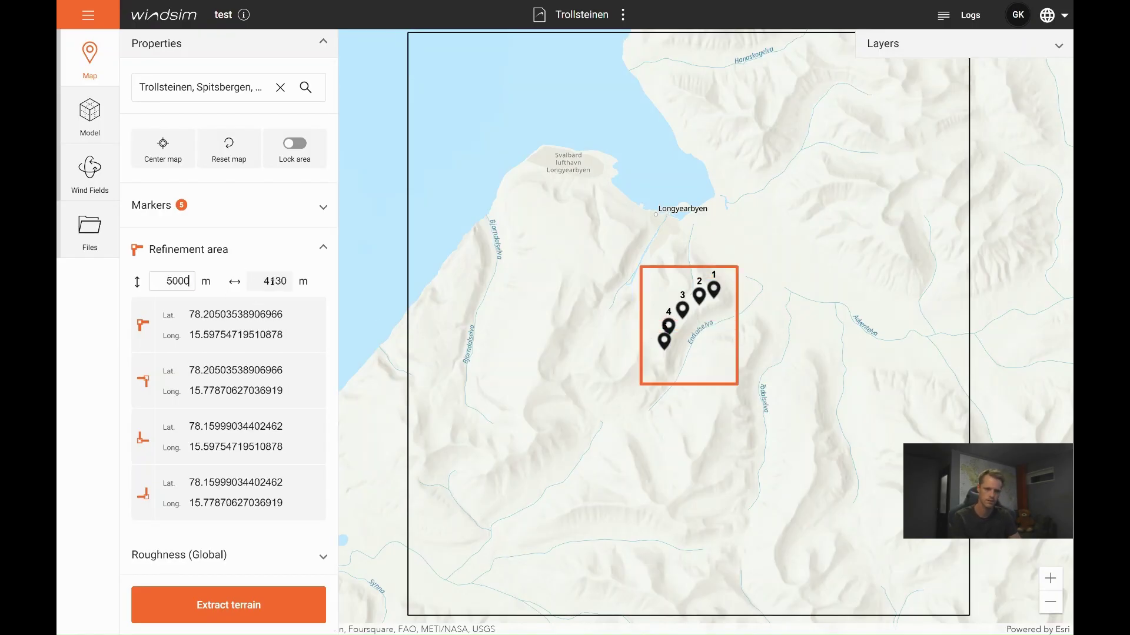
{"action": "key", "text": "Tab"}
{"action": "type", "text": "5000"}
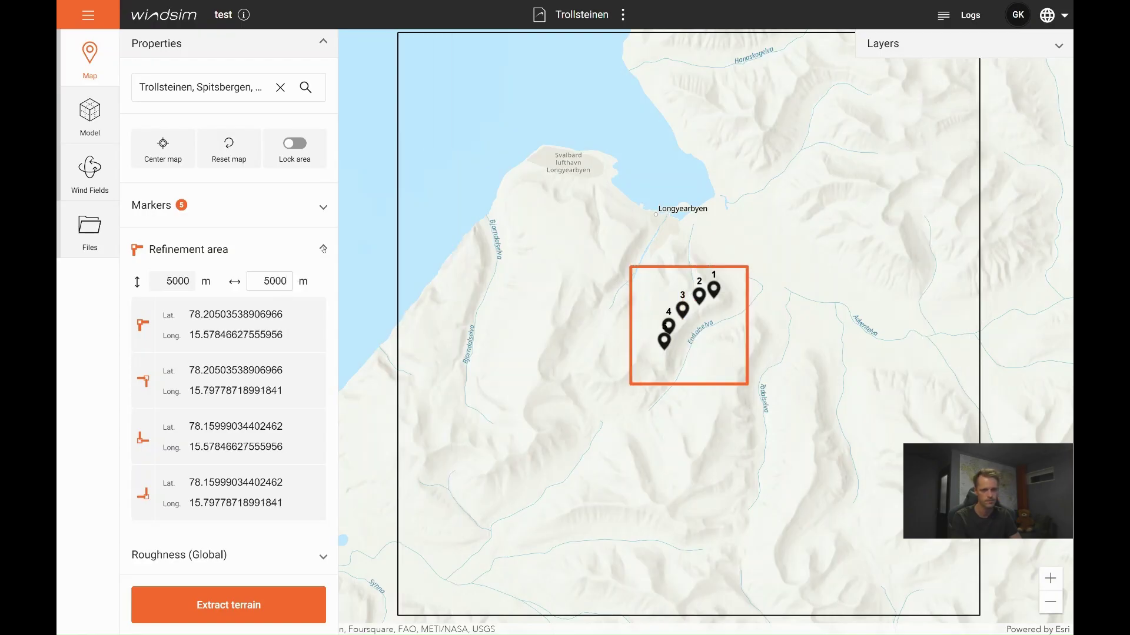
{"action": "left_click", "coordinate": [323, 249]}
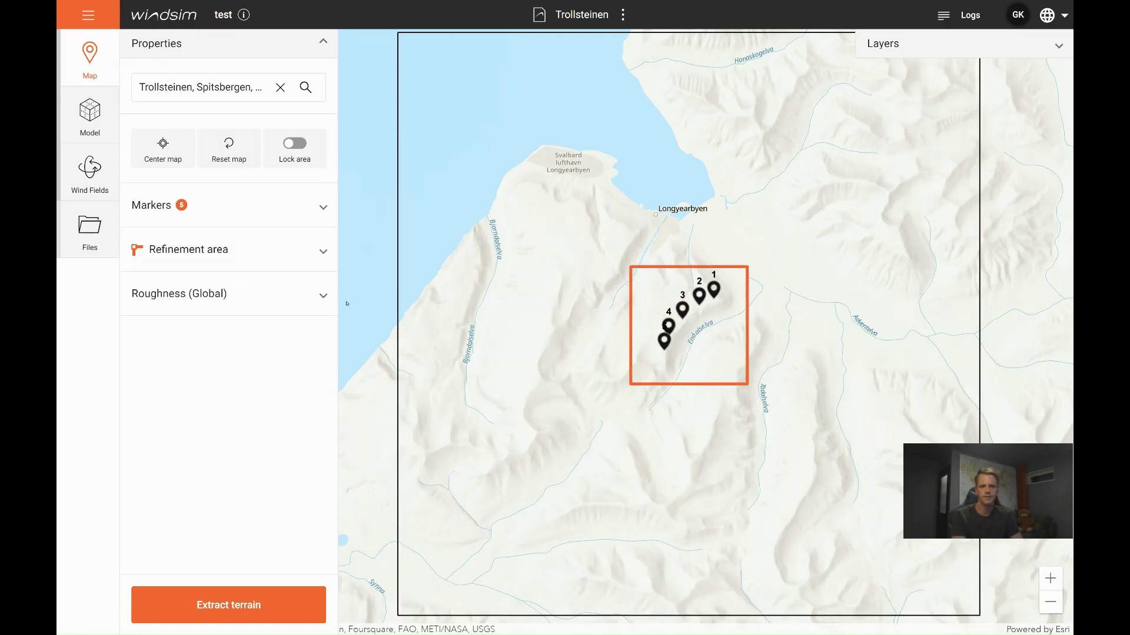
{"action": "left_click", "coordinate": [323, 294]}
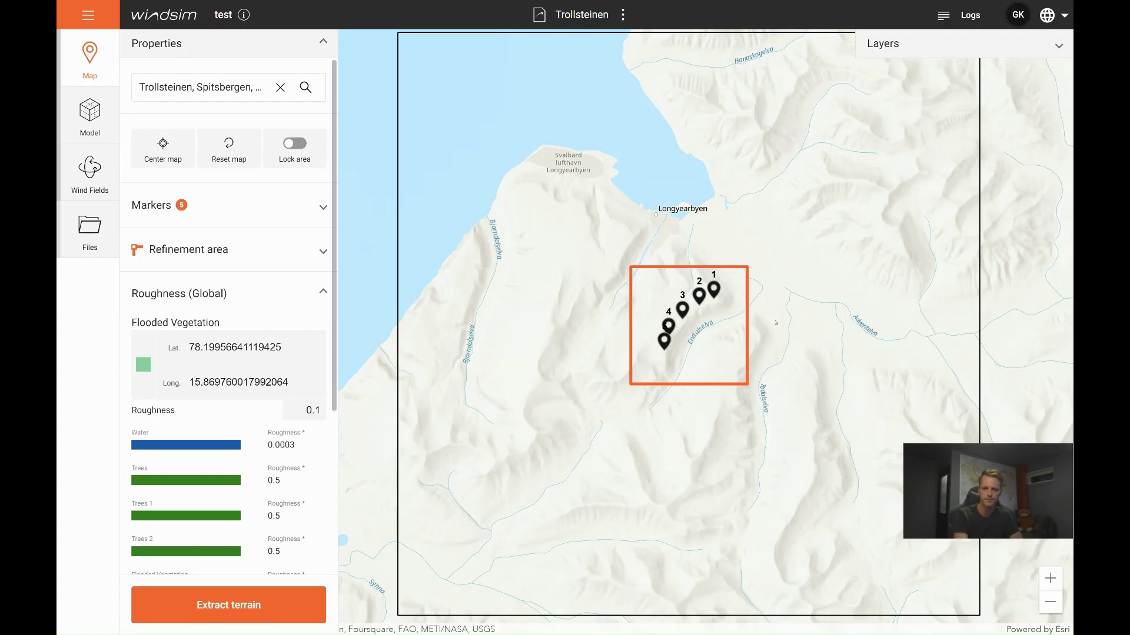
Turn on the Roughness (Global) map layer to show the roughness overlay.
{"action": "left_click", "coordinate": [1065, 47]}
{"action": "left_click", "coordinate": [883, 144]}
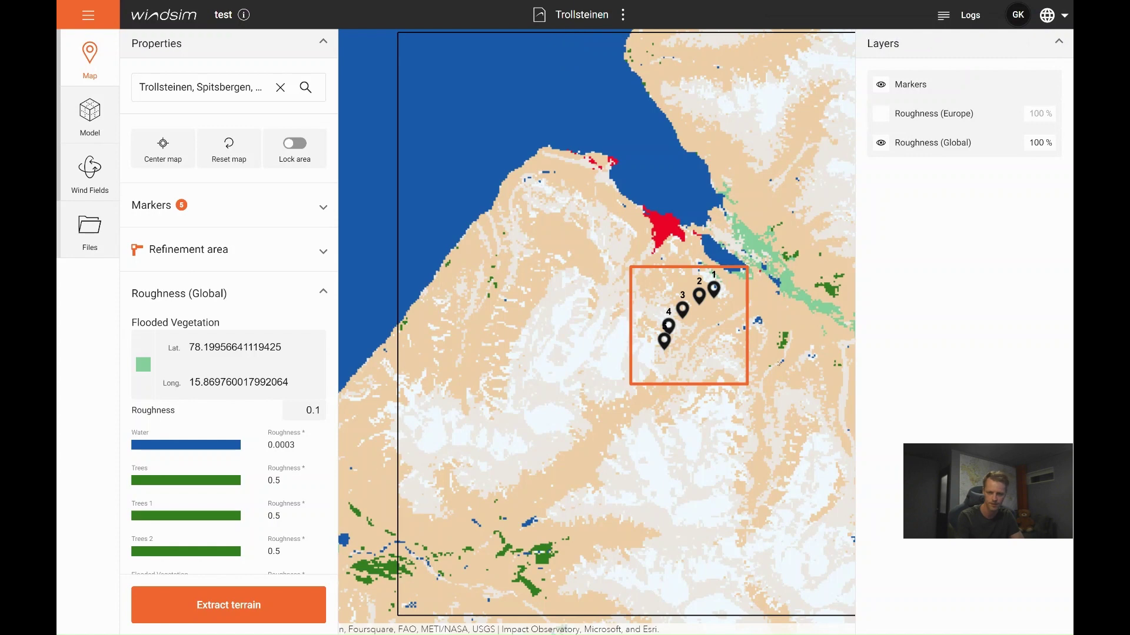
{"action": "left_click_drag", "start_coordinate": [796, 378], "coordinate": [755, 379]}
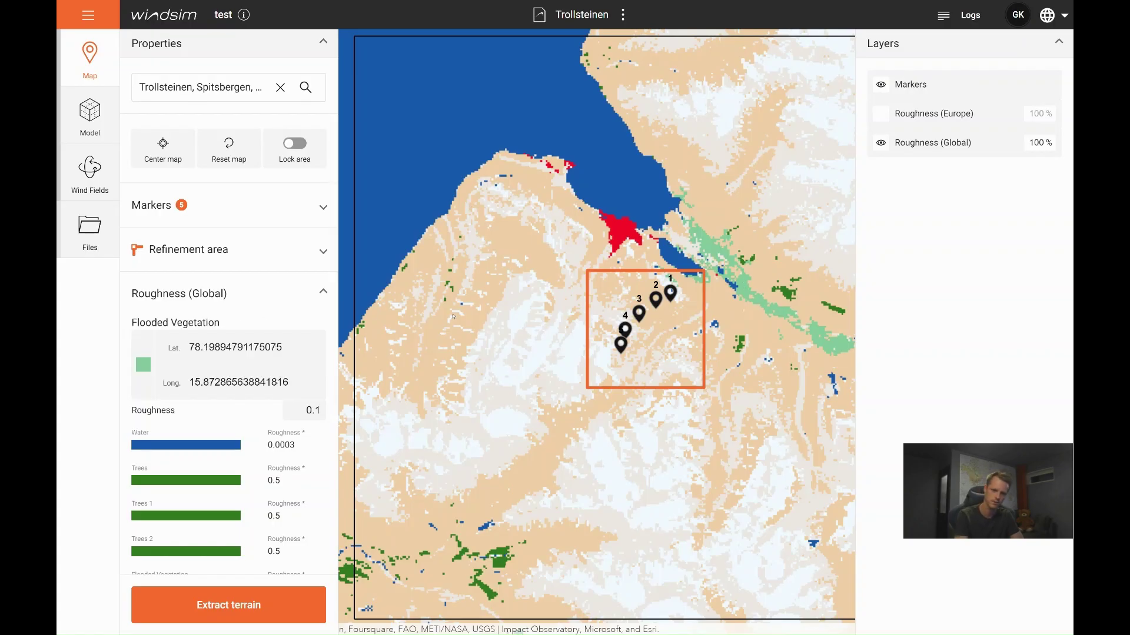
Change the Flooded Vegetation roughness value from 0.1 to 0.05.
{"action": "left_click", "coordinate": [314, 410]}
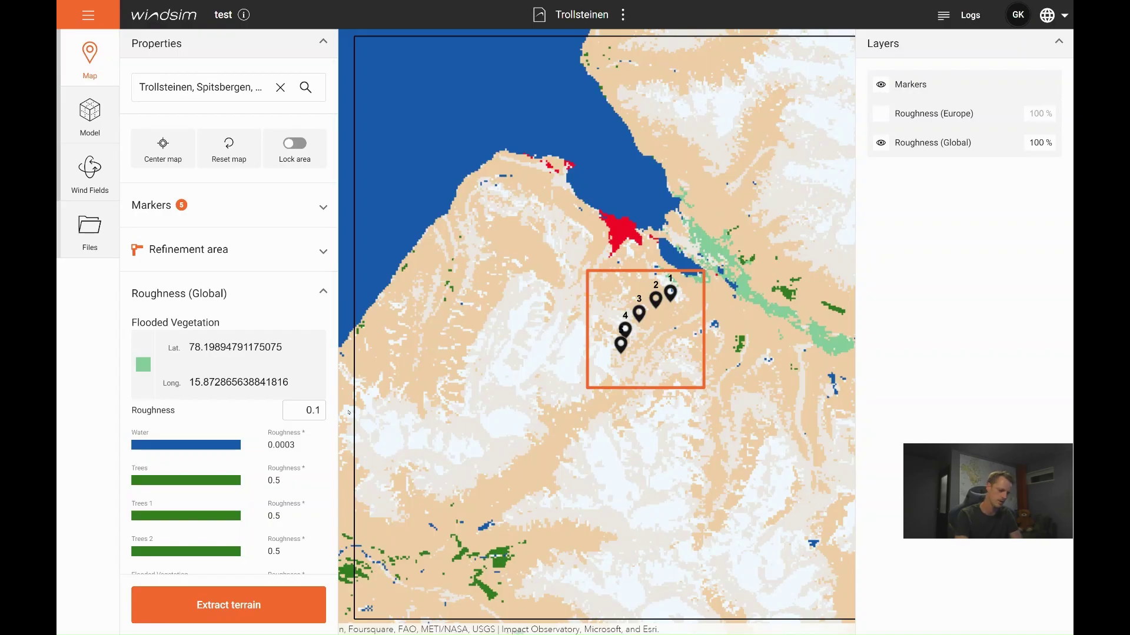
{"action": "type", "text": "0"}
{"action": "key", "text": "BackSpace"}
{"action": "key", "text": "Delete"}
{"action": "key", "text": "BackSpace"}
{"action": "type", "text": "5"}
{"action": "key", "text": "BackSpace"}
{"action": "type", "text": "0.05"}
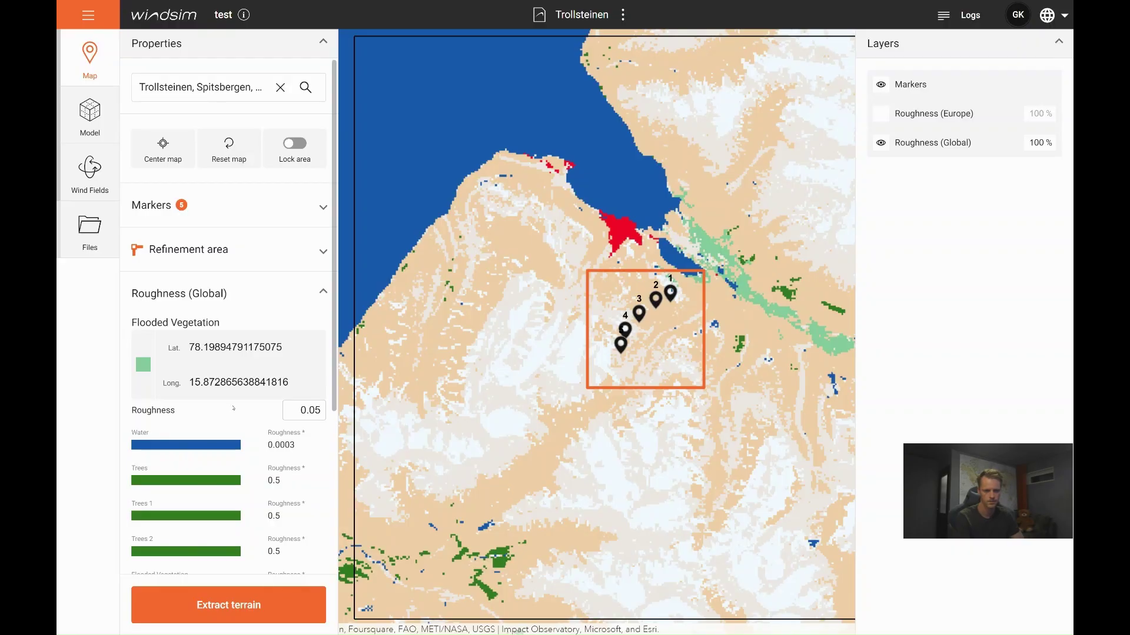
{"action": "left_click", "coordinate": [323, 293]}
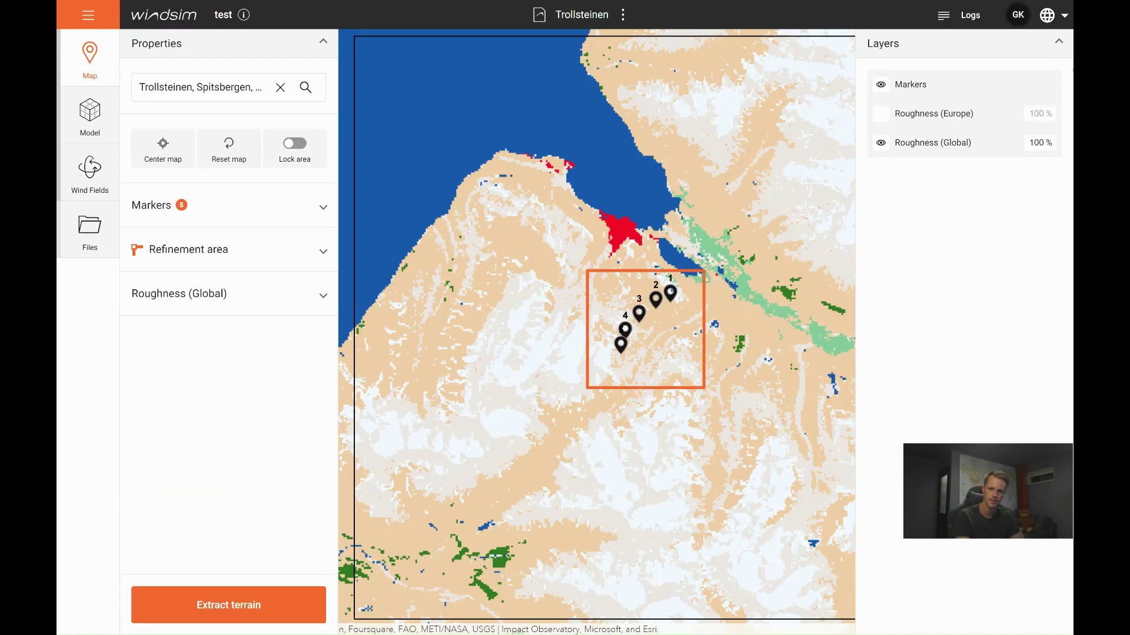
Hide the layers list, zoom out, and start terrain extraction for the area.
{"action": "left_click", "coordinate": [1059, 42]}
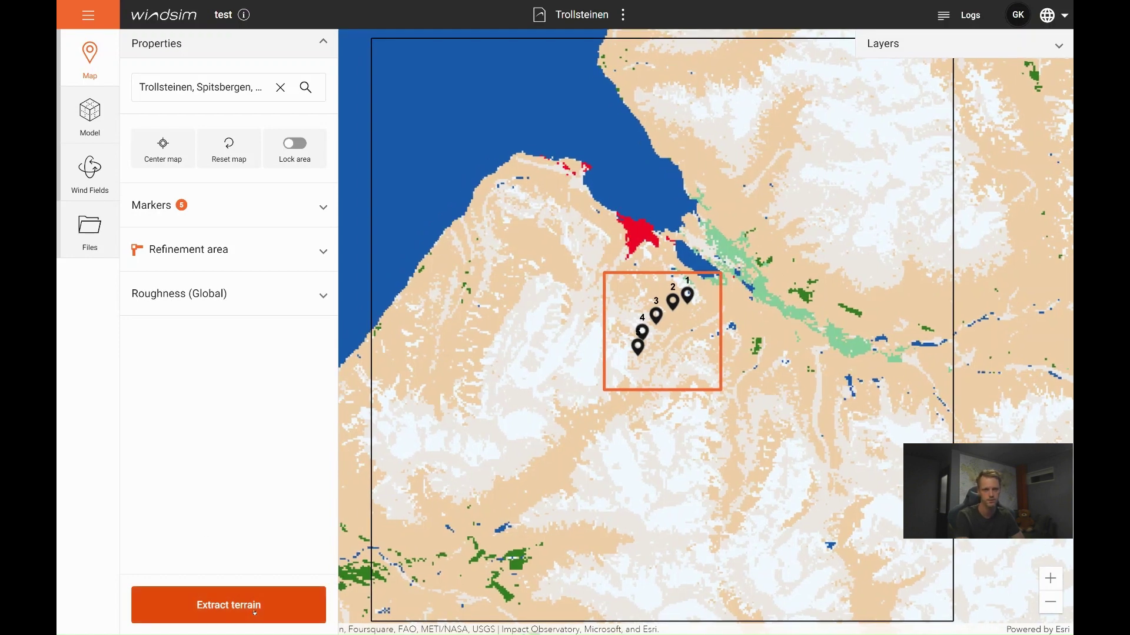
{"action": "scroll", "coordinate": [433, 429], "scroll_direction": "down", "scroll_amount": 1}
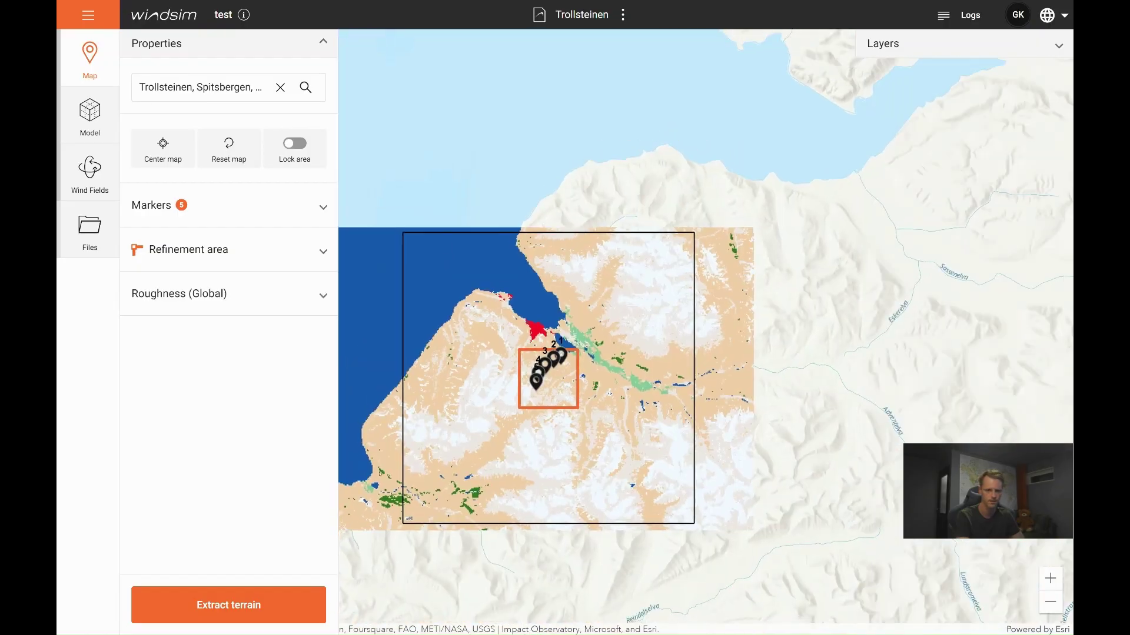
{"action": "left_click", "coordinate": [277, 600]}
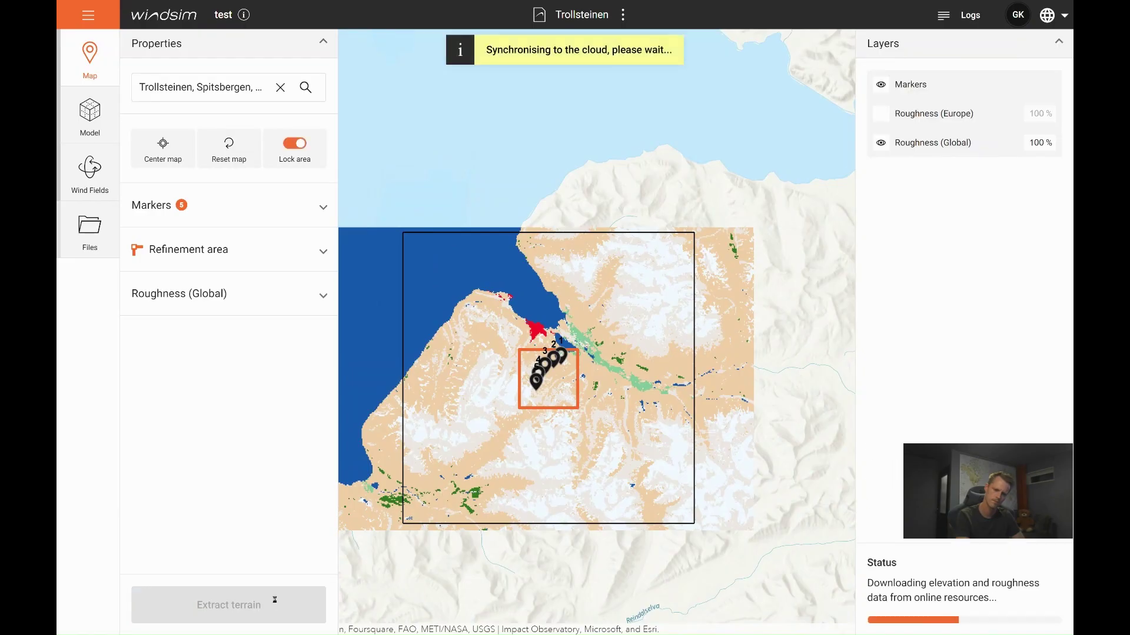